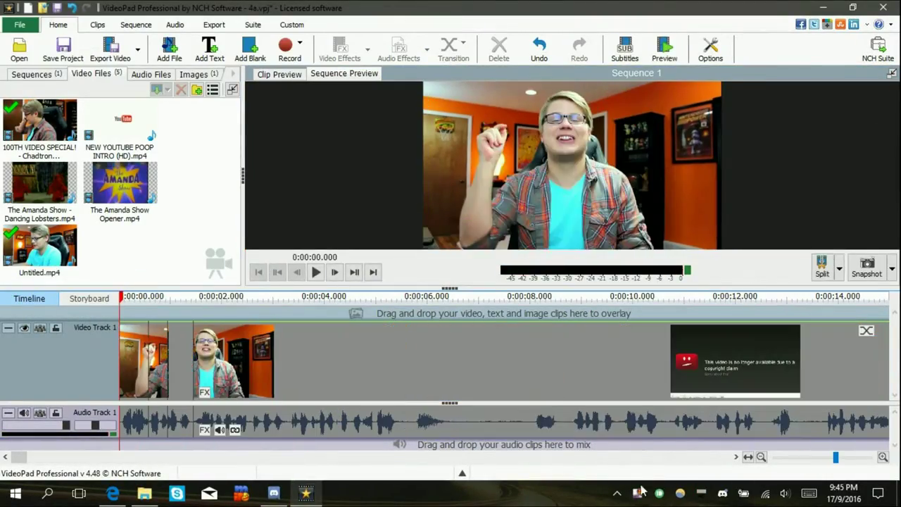
click(176, 303)
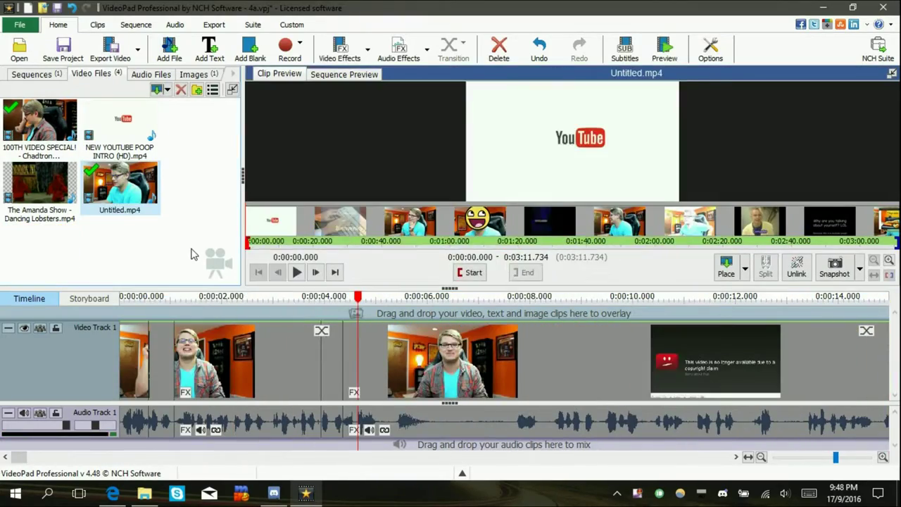
key(ctrl+a)
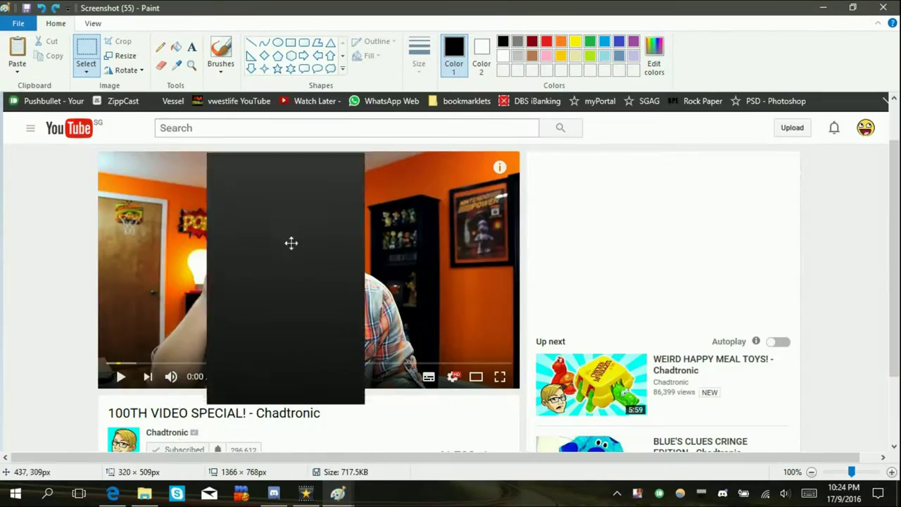
Cover the player with the dark patch and write '"100TH VID..." This video has been removed due to a copyright claim by', ending with the channel name
drag(291, 242, 136, 193)
drag(106, 162, 509, 197)
text(This video has been removed due to a copyright)
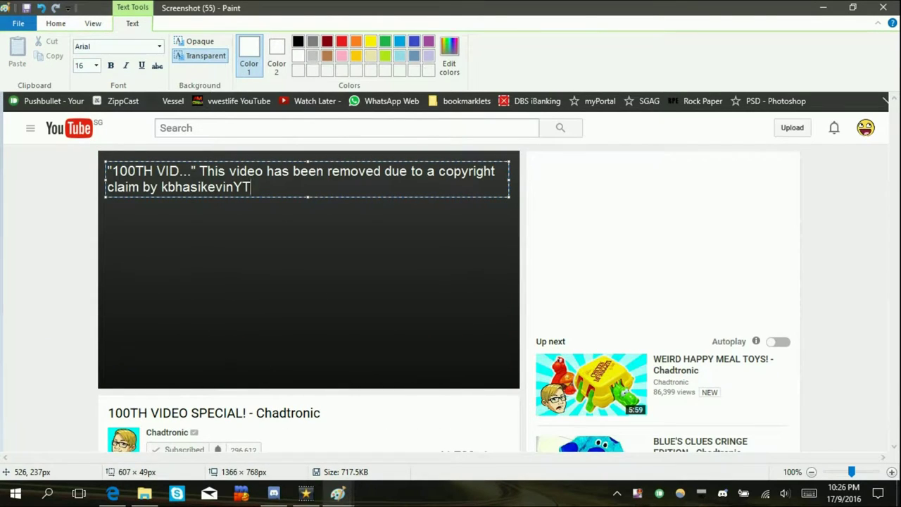
text(P.)
click(350, 249)
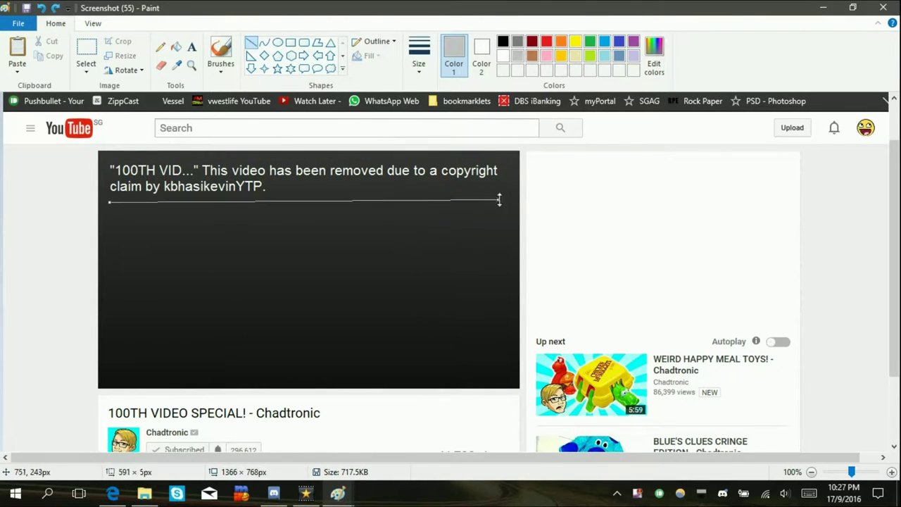
Draw a thin grey divider line beneath the removal notice and add the text "Sorry about that." below it
drag(499, 200, 507, 202)
click(191, 46)
drag(108, 210, 285, 238)
click(95, 168)
scroll(157, 115, up, 2)
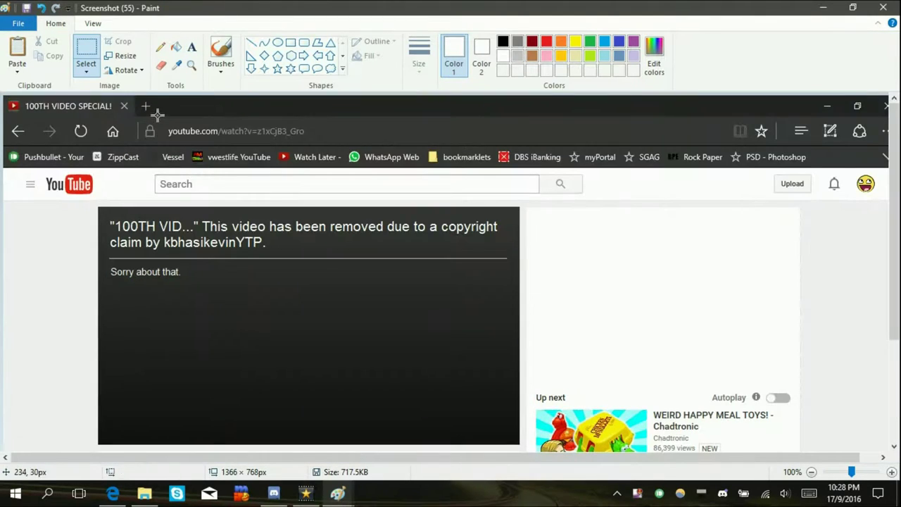
Add the label "Alternate Universe" on a blue tab ahead of the browser tab in the screenshot
click(192, 46)
drag(3, 98, 141, 117)
click(161, 44)
click(80, 193)
text(Alternate Universe)
click(86, 53)
scroll(358, 118, down, 1)
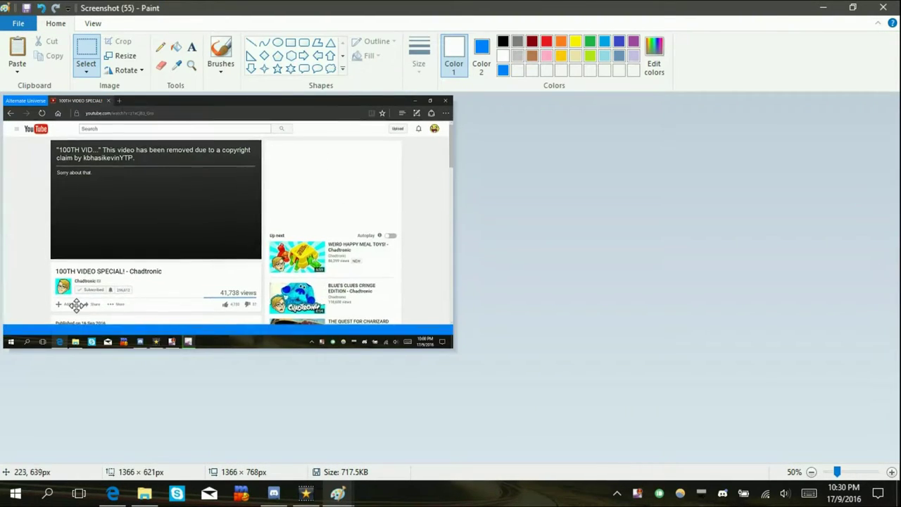
Delete the selected area of the screenshot and paste the copied red unhappy-face icon into the Screenshot (55) image
scroll(358, 118, up, 1)
key(Delete)
scroll(557, 184, down, 3)
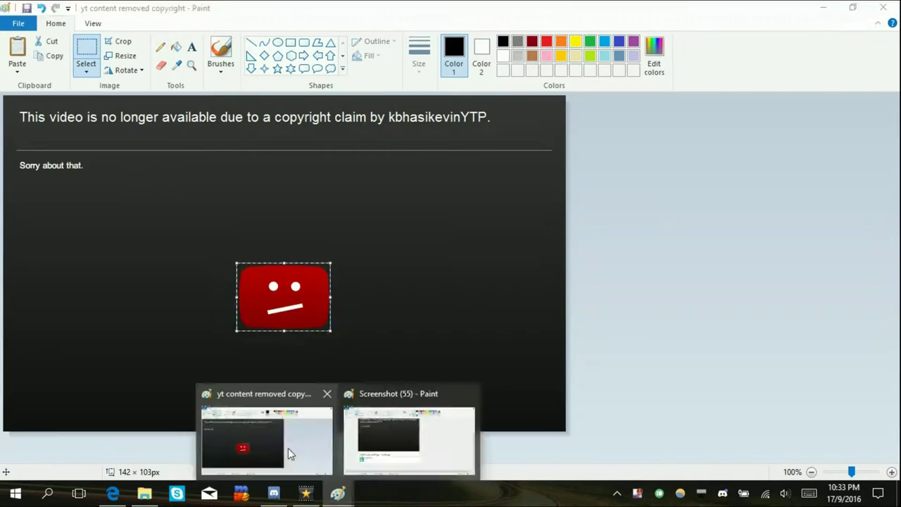
click(408, 451)
key(ctrl+v)
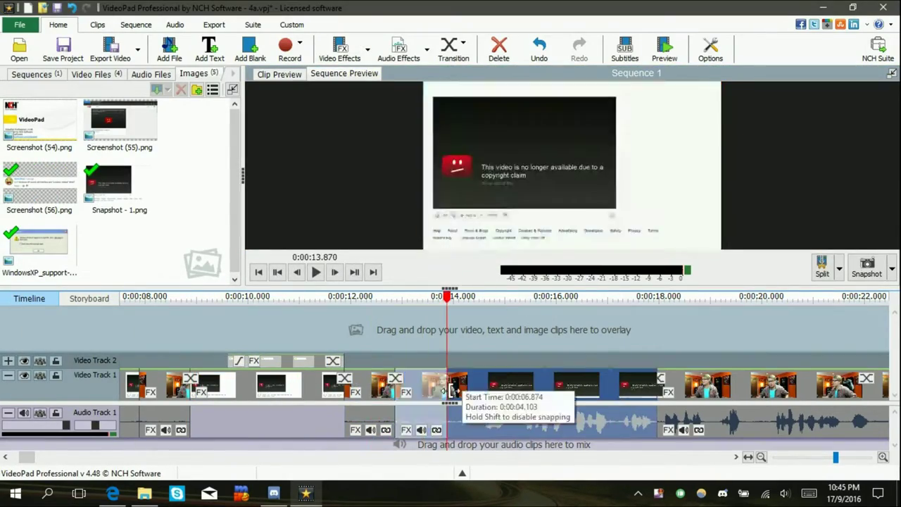
Browse the ytp\4 folder for more Chadtronic footage and replay the edited sequence past 0:00:20
click(393, 297)
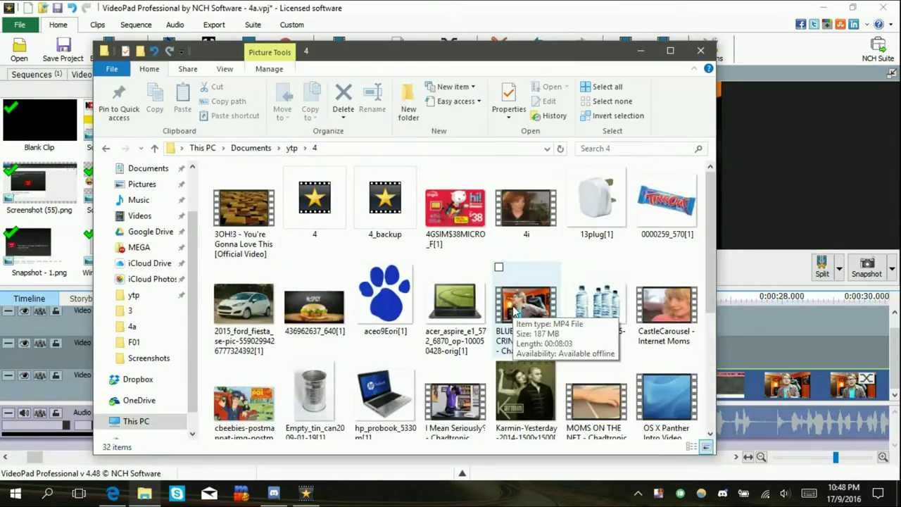
click(516, 311)
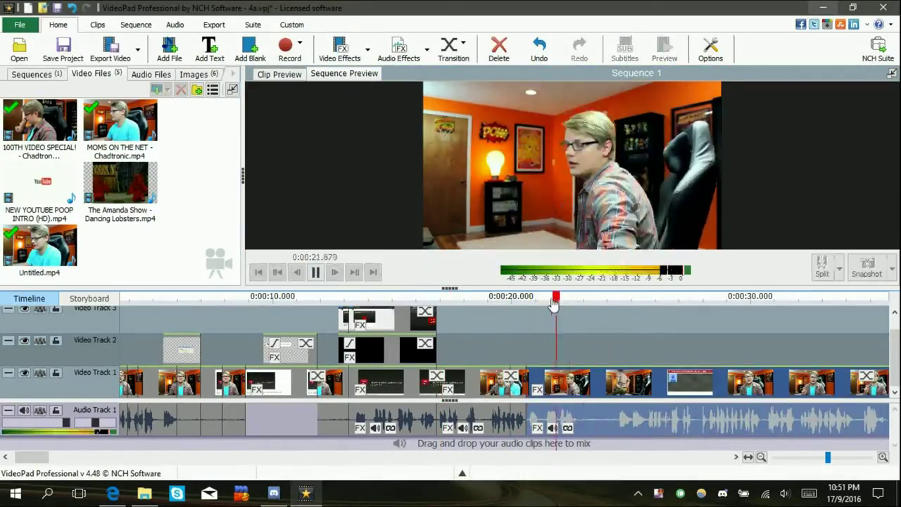
key(space)
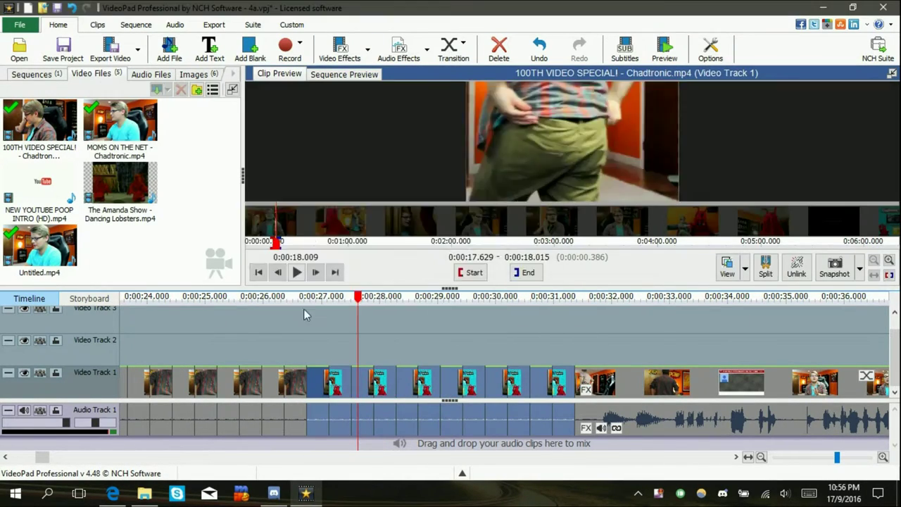
click(332, 309)
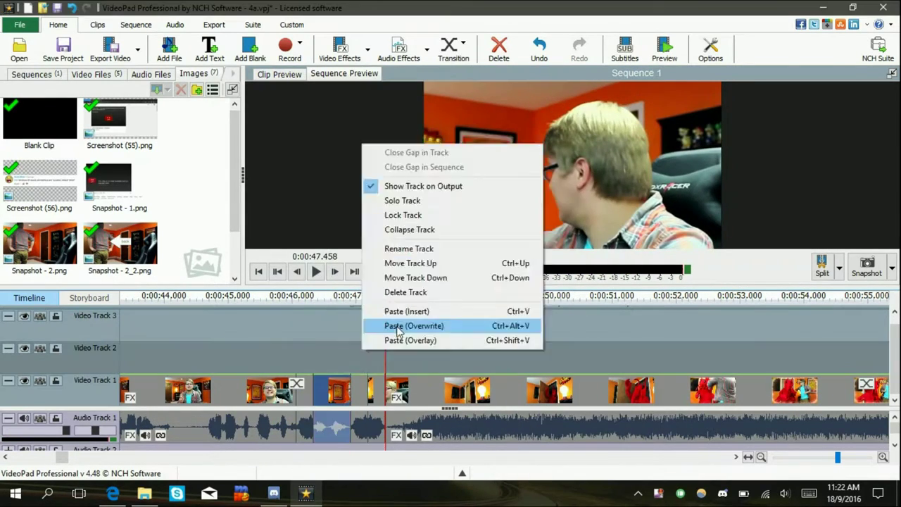
Paste the copied clip onto Video Track 2 in overwrite mode and replay the sequence
click(396, 326)
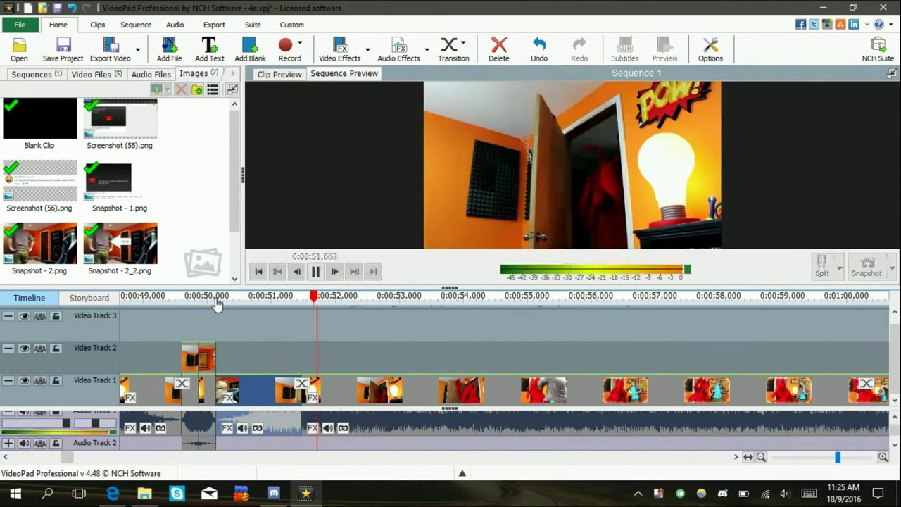
click(521, 294)
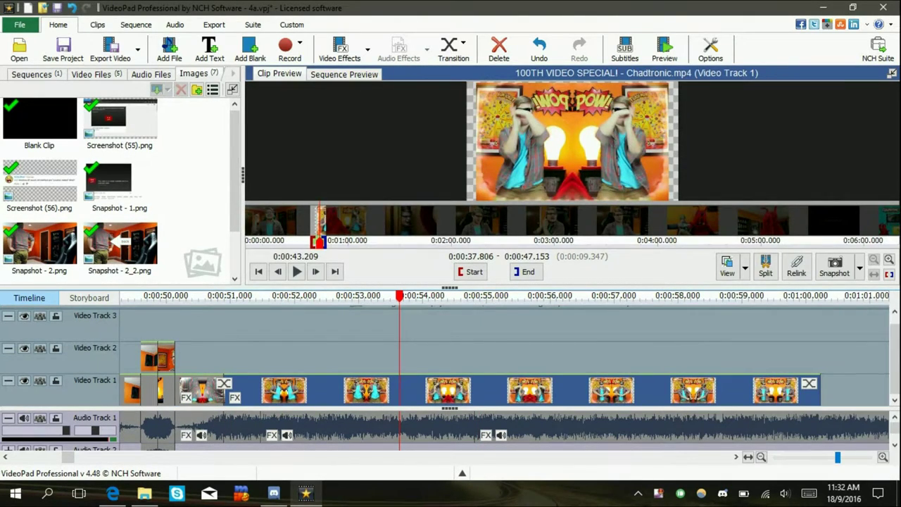
key(space)
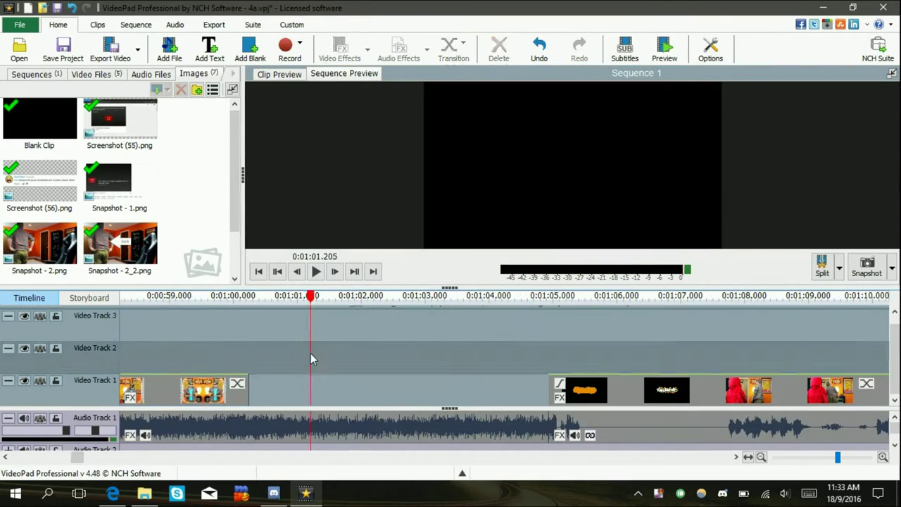
Fill the gap on Video Track 1 and set the clip's Zoom effect to X1 49.27, Y1 0.00, X2 77.52, Y2 28.33
drag(311, 358, 509, 370)
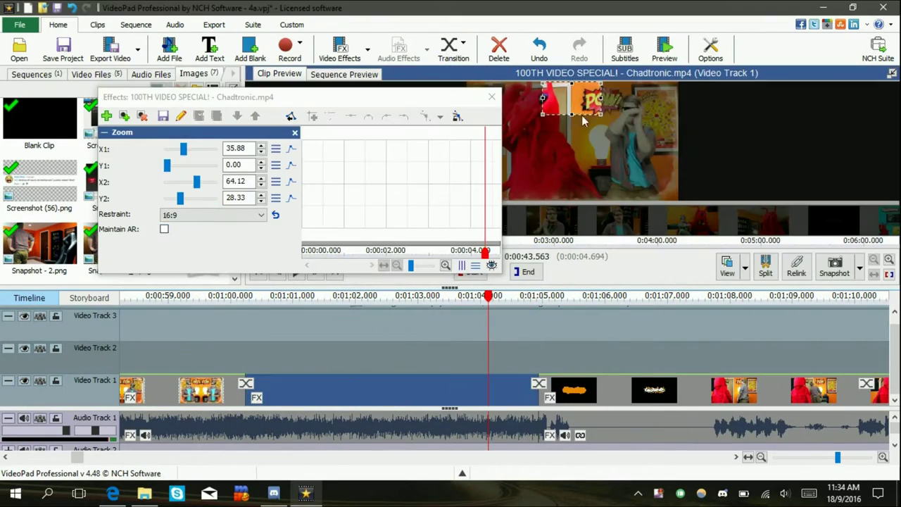
drag(582, 121, 601, 133)
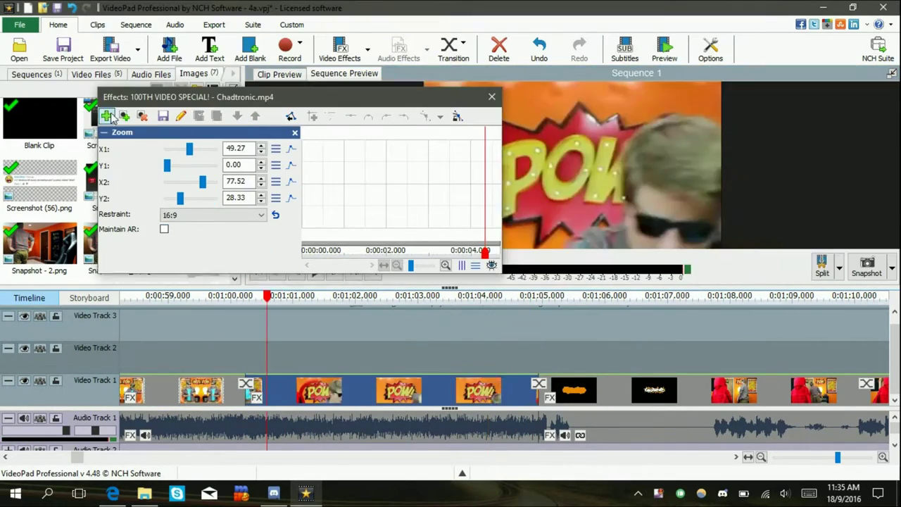
click(491, 96)
key(space)
click(706, 296)
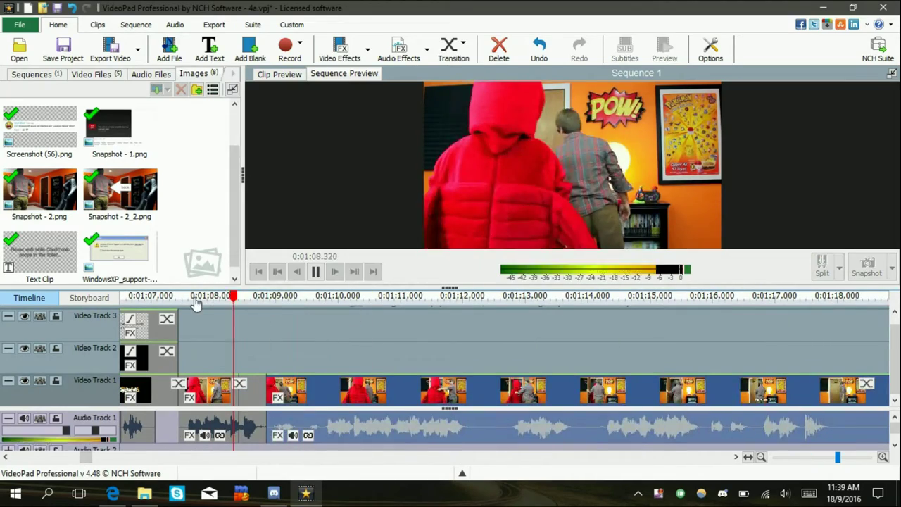
Open the short Audio Track 2 clip's options and select the Video Track 1 segment ending at 0:01:18.327
click(195, 296)
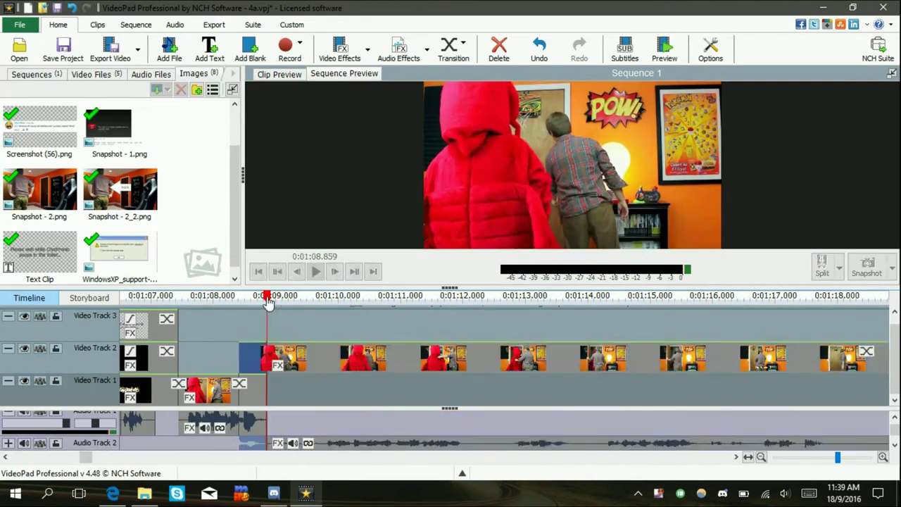
right_click(253, 437)
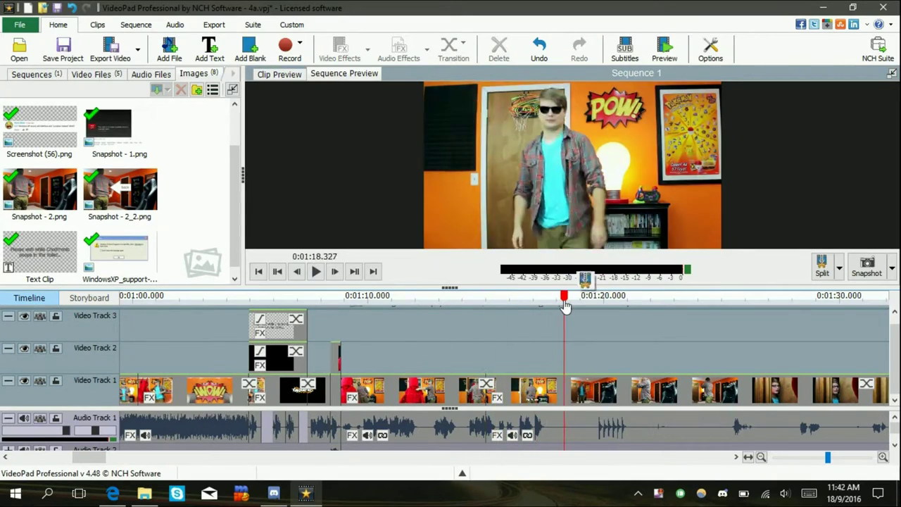
click(491, 391)
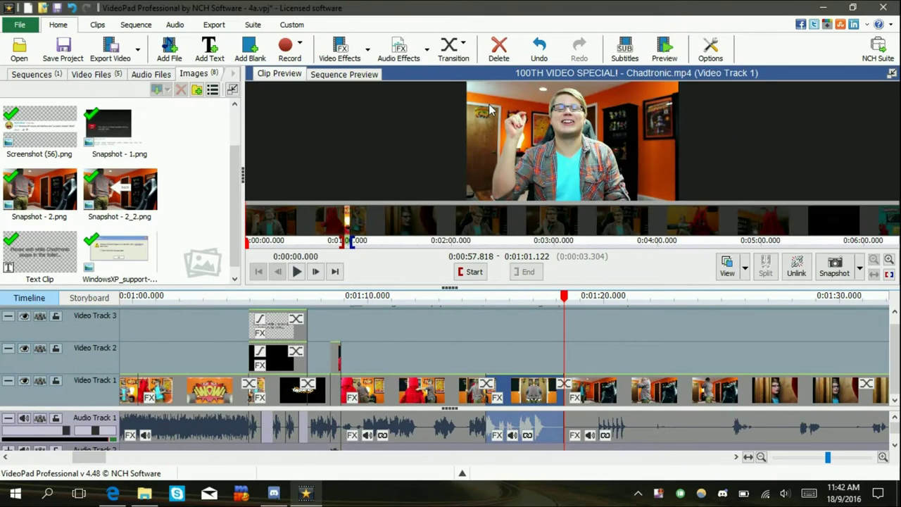
click(342, 297)
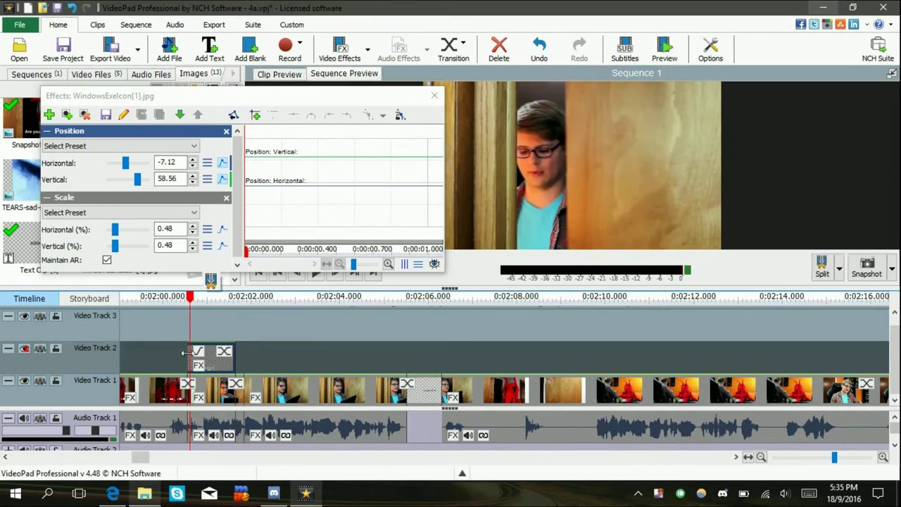
Keyframe the WindowsExeIcon image from position -10.53, 66.85 at scale 0.39 to position 13.93, 39.23 at scale 0.60
mouse_move(598, 165)
mouse_down()
mouse_move(601, 189)
mouse_move(608, 158)
mouse_up()
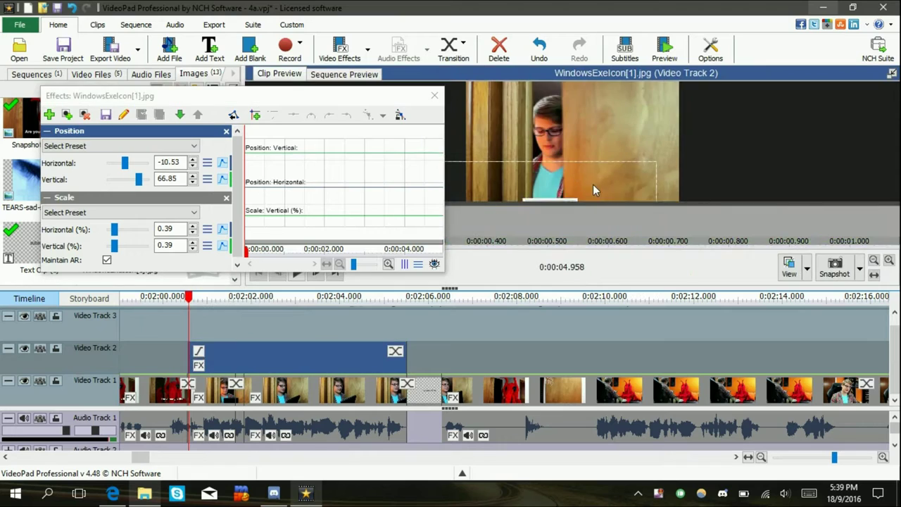
click(227, 298)
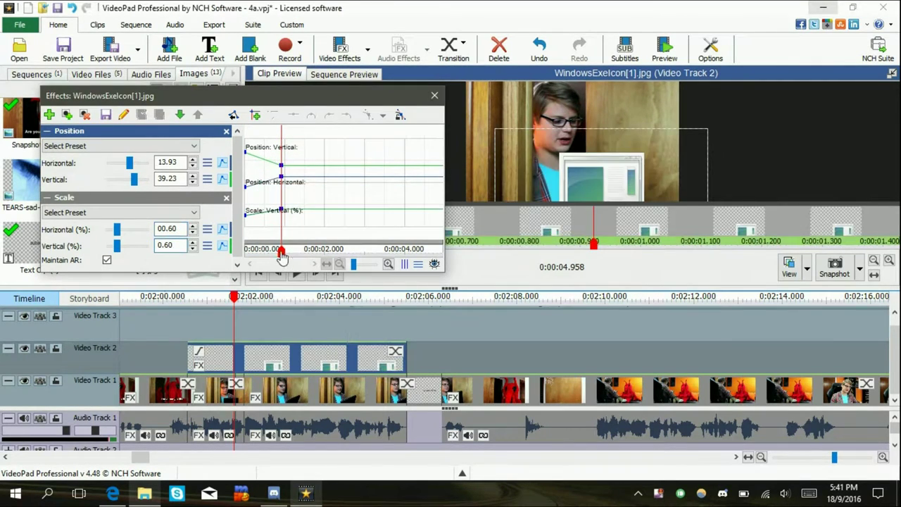
drag(612, 156, 606, 176)
click(233, 298)
click(281, 178)
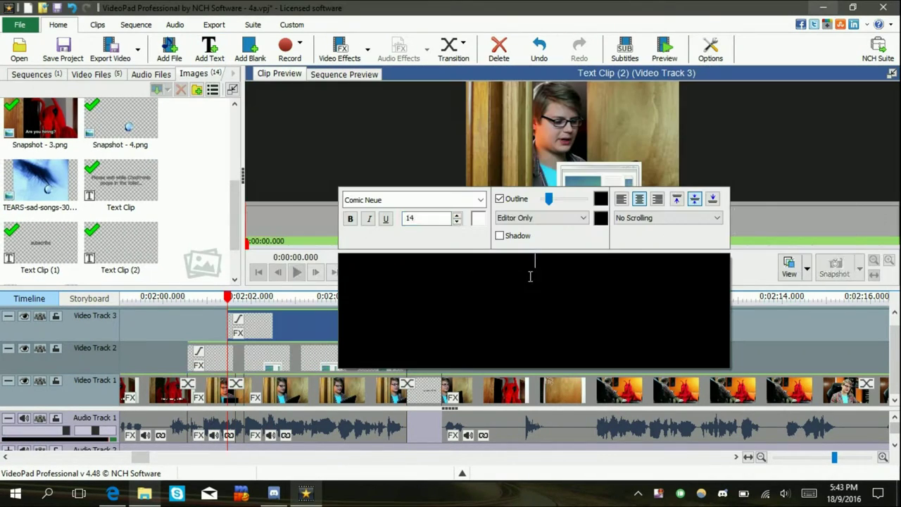
Enter the caption ending in "ment.exe" in Text Clip (2) and return to the sequence preview
text(ment.exe)
click(349, 78)
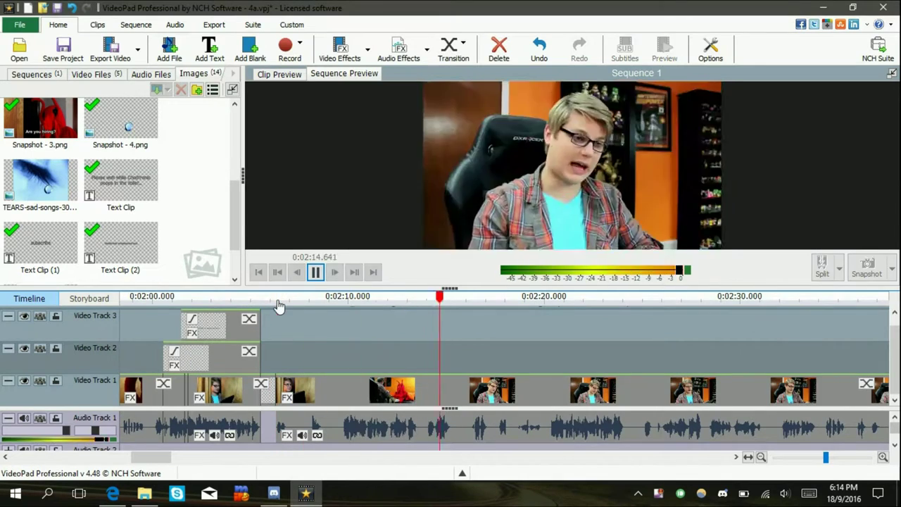
Isolate the short lobster segment ending at 0:02:13.614 on Video Track 1 and replay the cut
click(390, 299)
click(445, 403)
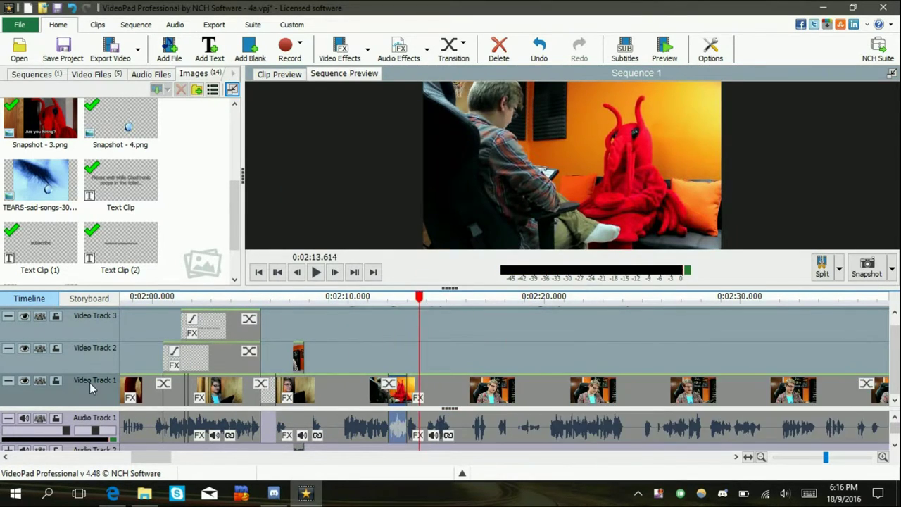
click(431, 302)
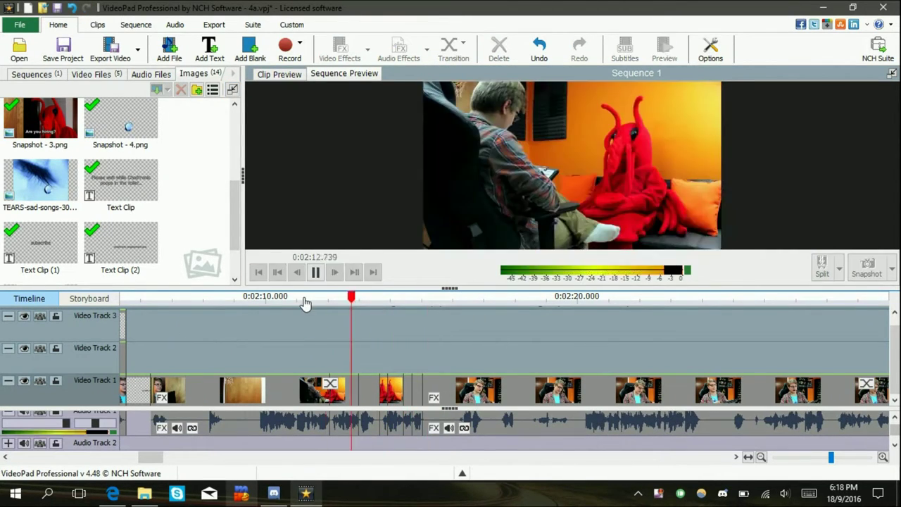
Move a short cut segment from Video Track 1 up to Video Track 2 and replay from about 0:02:13
click(500, 392)
drag(500, 392, 446, 362)
click(380, 299)
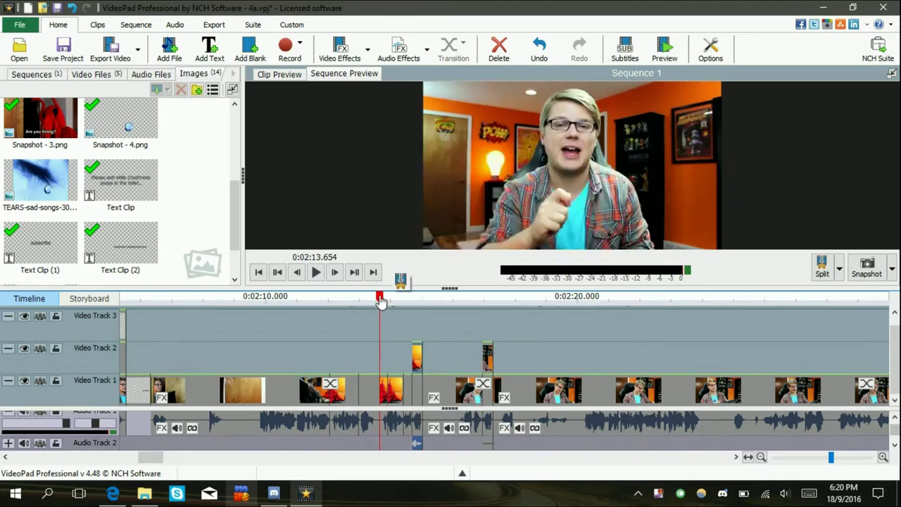
Insert Snapshot - 5.png on Video Track 1 just after 0:02:20 and give it a Pan & Zoom effect
click(556, 299)
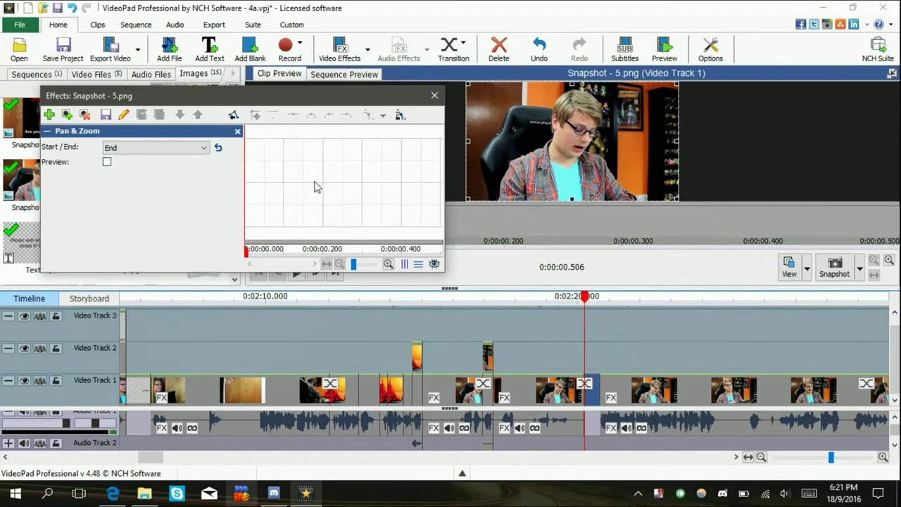
click(494, 301)
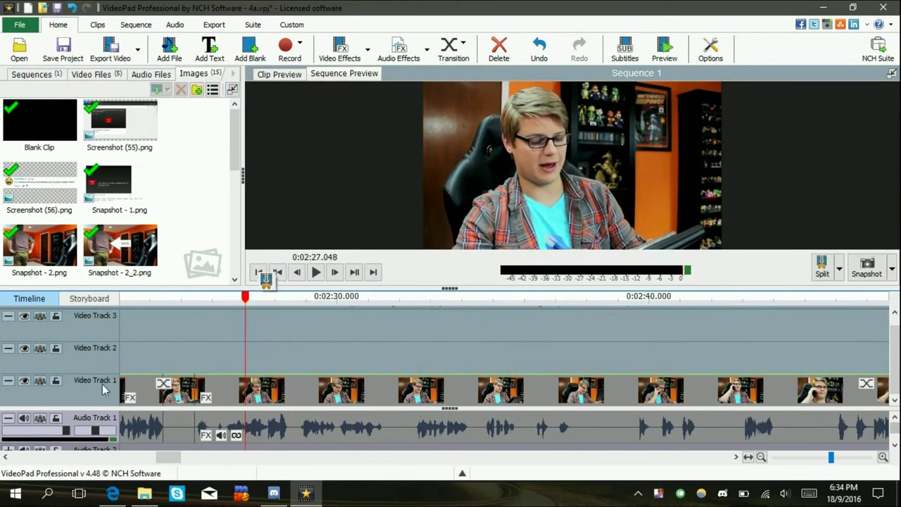
Replay the sequence between about 0:02:26 and 0:02:45 to check the timing of the overlaid cuts
click(227, 299)
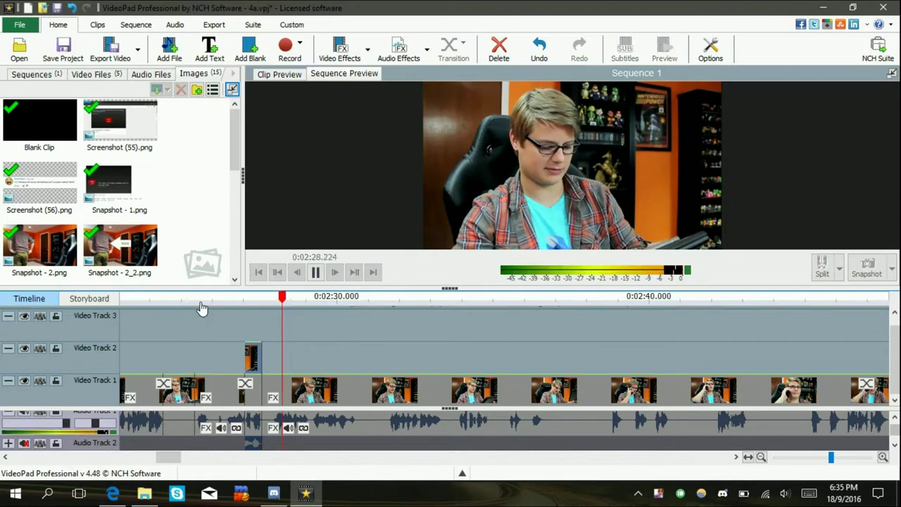
key(space)
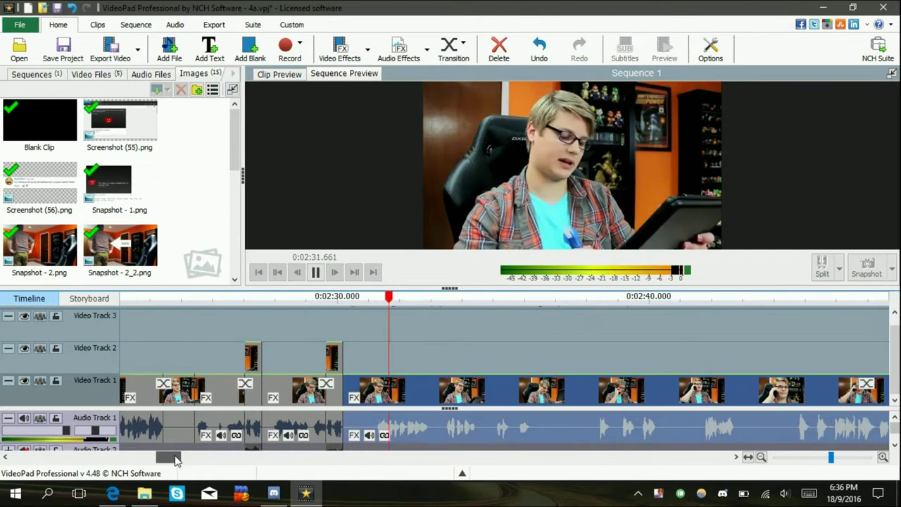
click(214, 303)
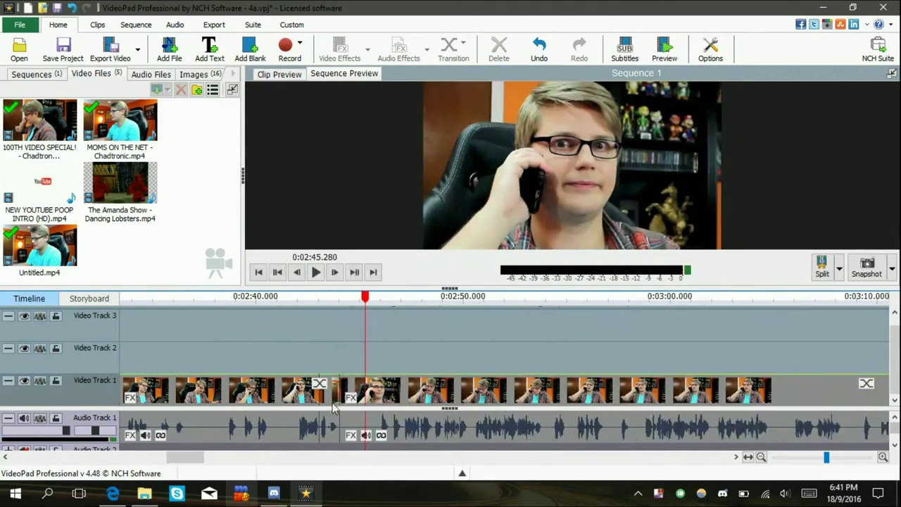
click(218, 299)
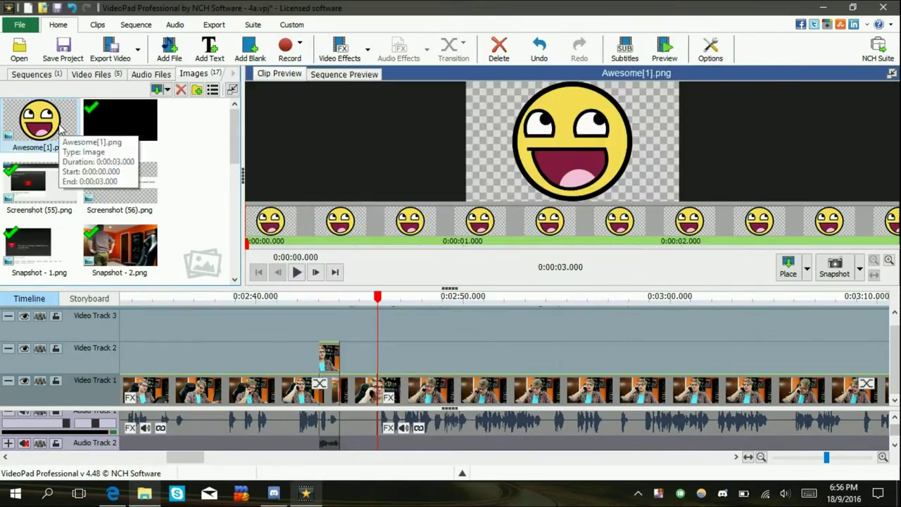
Overlay Awesome[1].png on Video Track 2 at about 0:02:45 and replay from about 0:02:44
drag(43, 124, 381, 367)
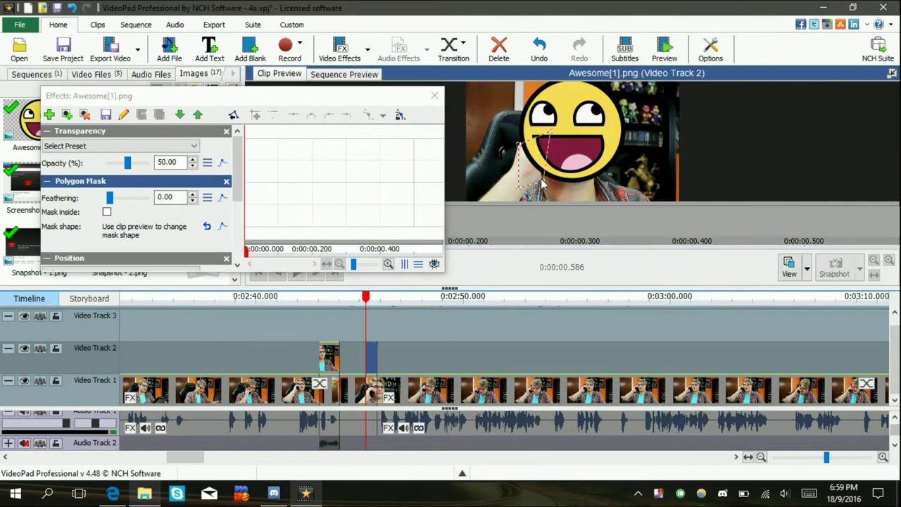
click(339, 307)
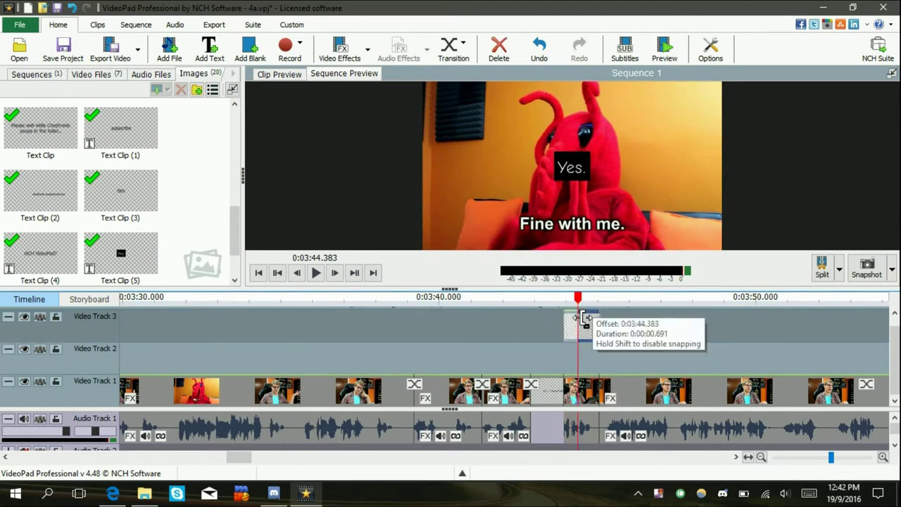
Adjust the timing of the "Yes." caption near 0:03:44 on Video Track 3 and restyle its text near the bottom of the frame
drag(583, 319, 581, 320)
double_click(578, 325)
click(476, 199)
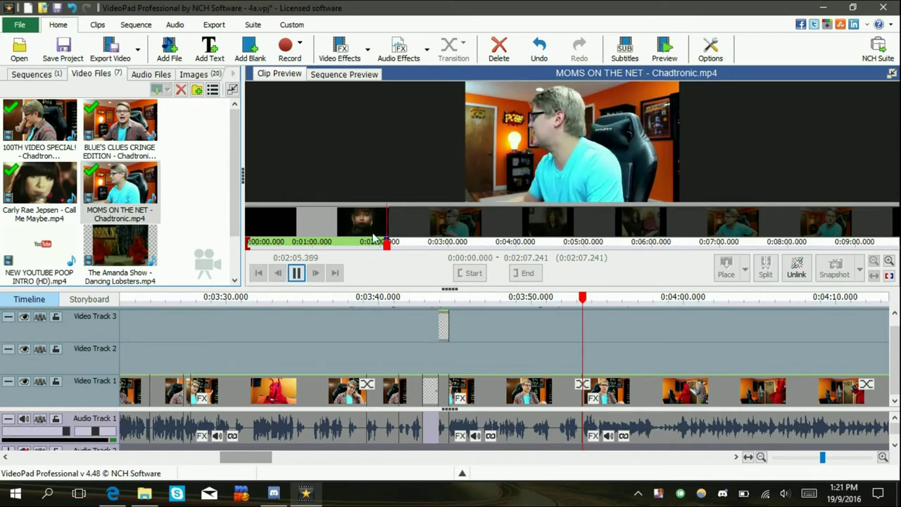
Replay the sequence around 0:03:53 to check the caption and the overlay that follows it on Video Track 2
click(747, 306)
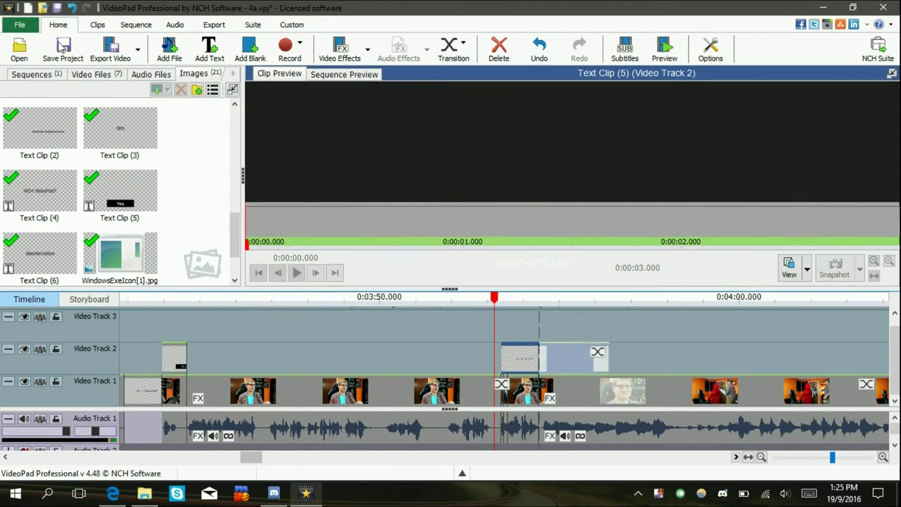
drag(493, 298, 512, 307)
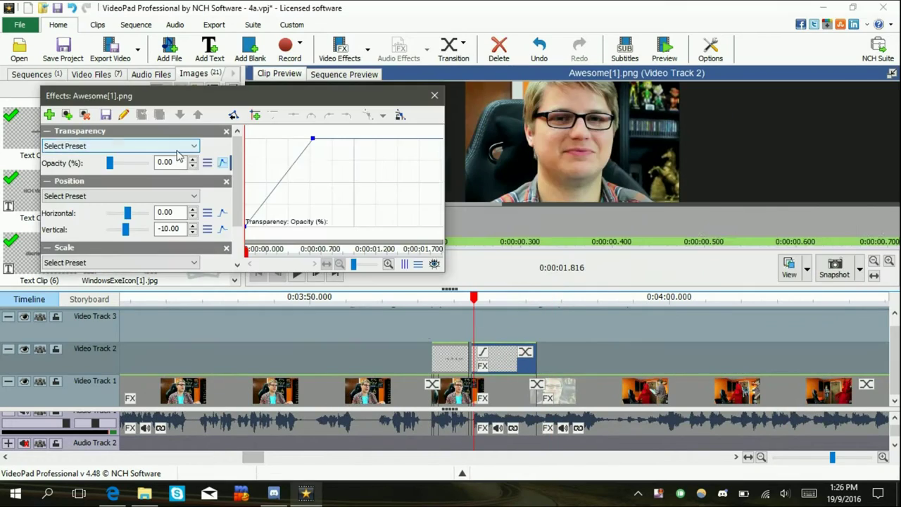
Reposition Awesome[1].png near 0:03:55 to a vertical position of -21.43 and add a Brightness / Contrast effect to its last segment
drag(570, 140, 578, 165)
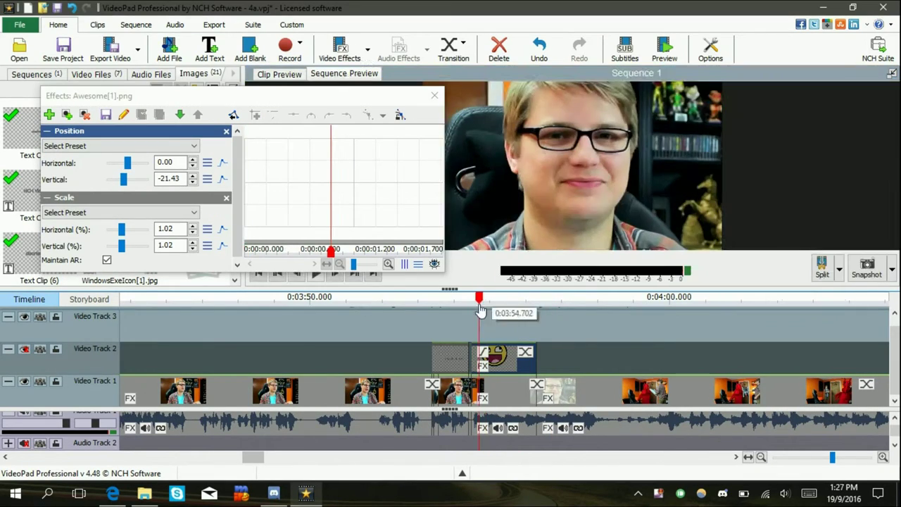
drag(478, 299, 523, 301)
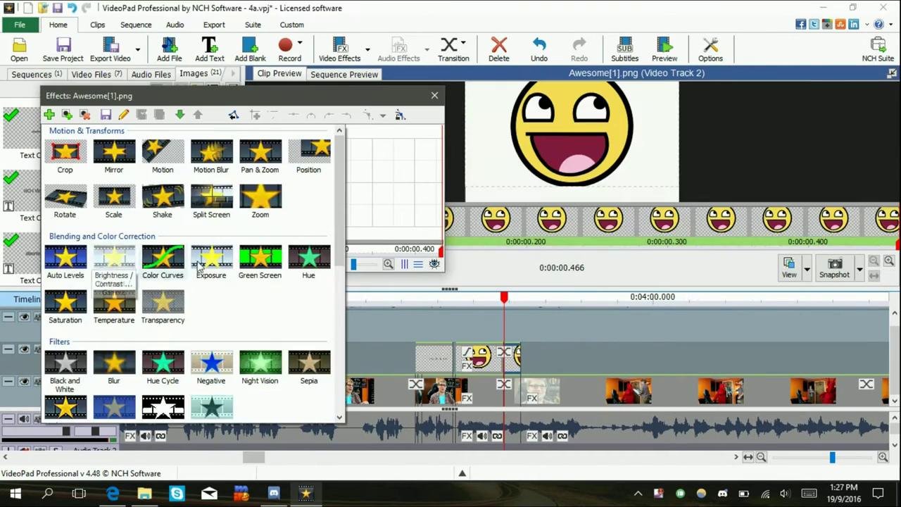
click(134, 261)
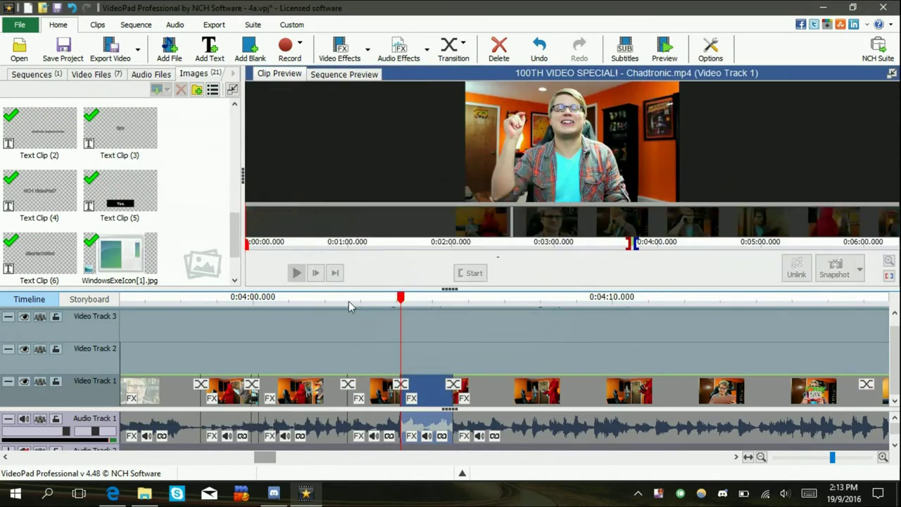
Replay the lobster fight cuts on Video Track 1 between about 0:03:59 and 0:04:05
drag(348, 301, 417, 308)
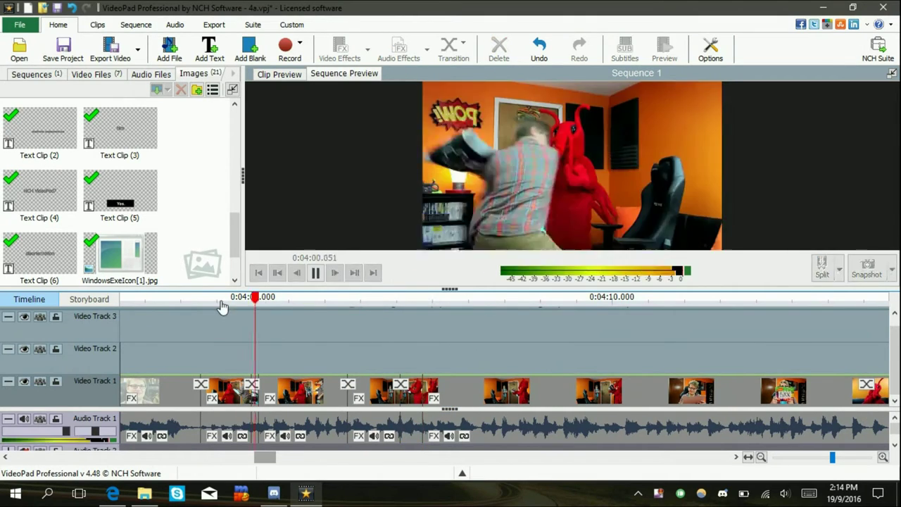
drag(221, 304, 428, 303)
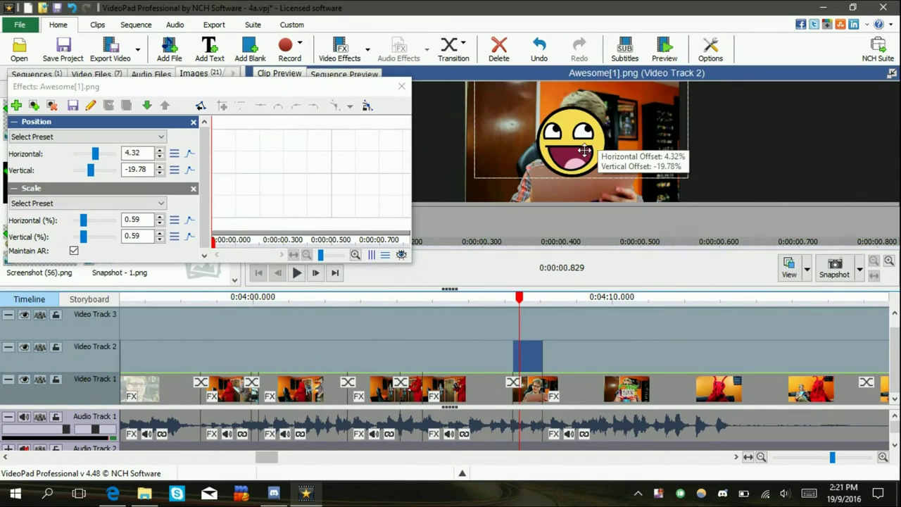
Enlarge Awesome[1].png near 0:04:07 on Video Track 2, position it at 2.47 horizontal and -13.74 vertical, and rotate it 9°
drag(84, 224, 88, 223)
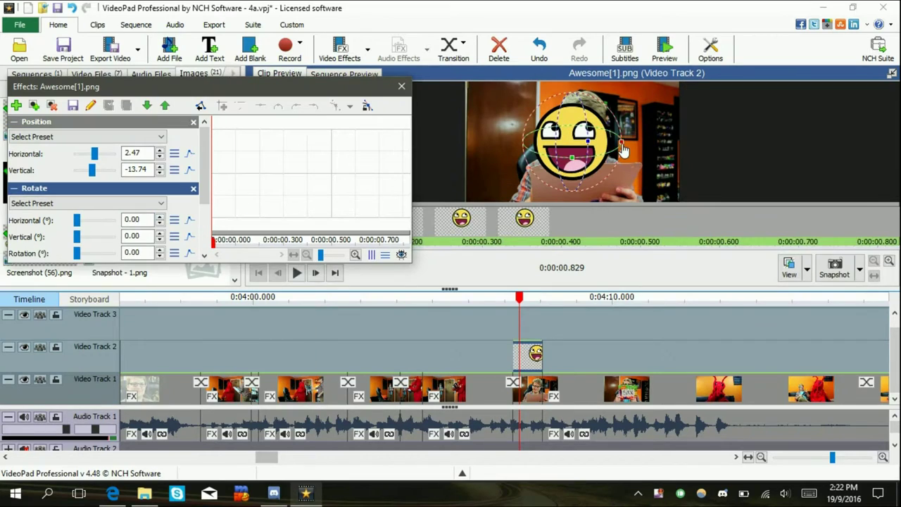
text(7)
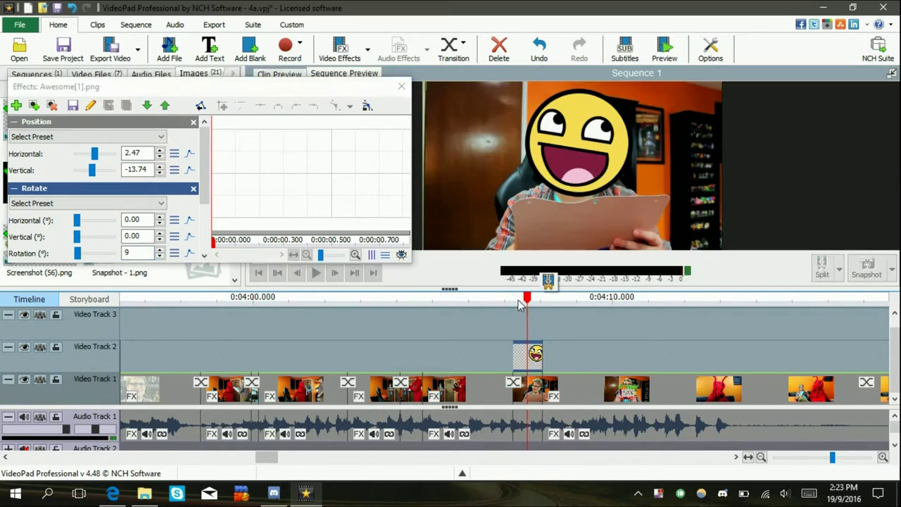
click(402, 86)
click(551, 298)
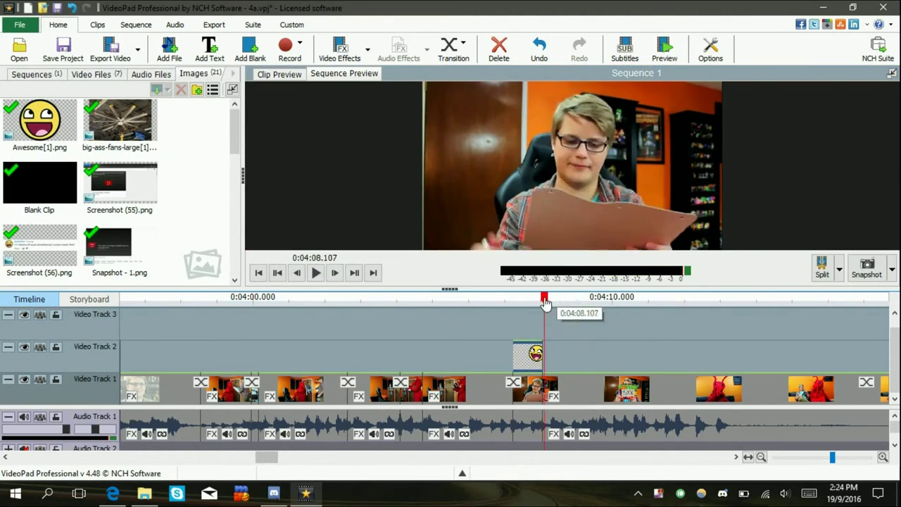
Pixelate the middle letters of the FRICK sign near 0:04:10 at size 5.00, confined by an inside polygon mask
drag(595, 297, 636, 299)
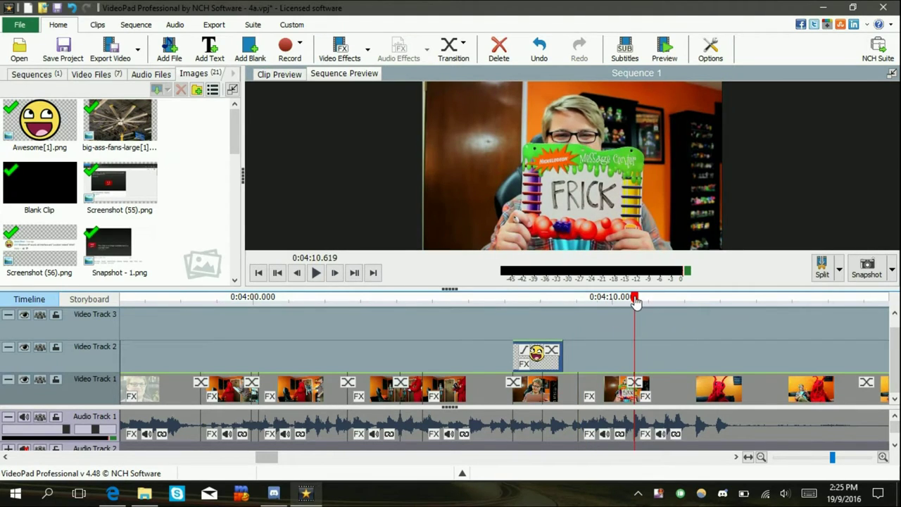
click(589, 396)
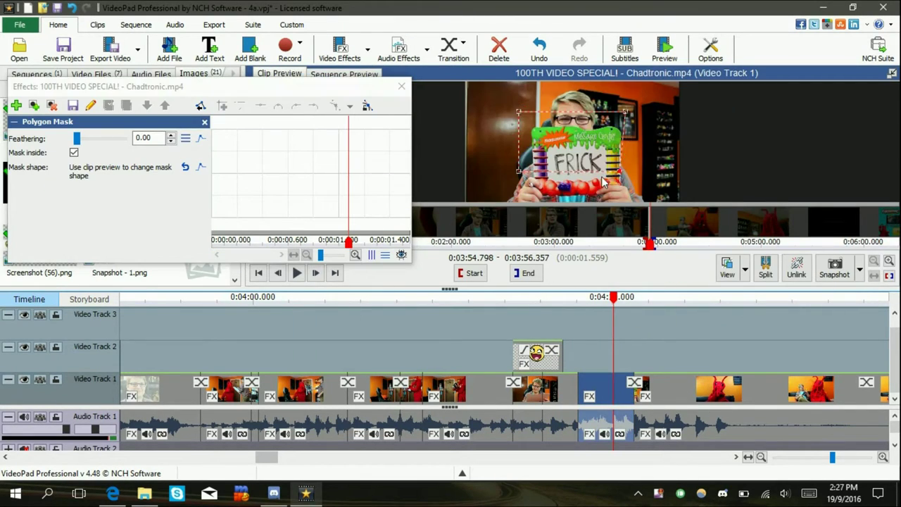
click(16, 105)
double_click(35, 242)
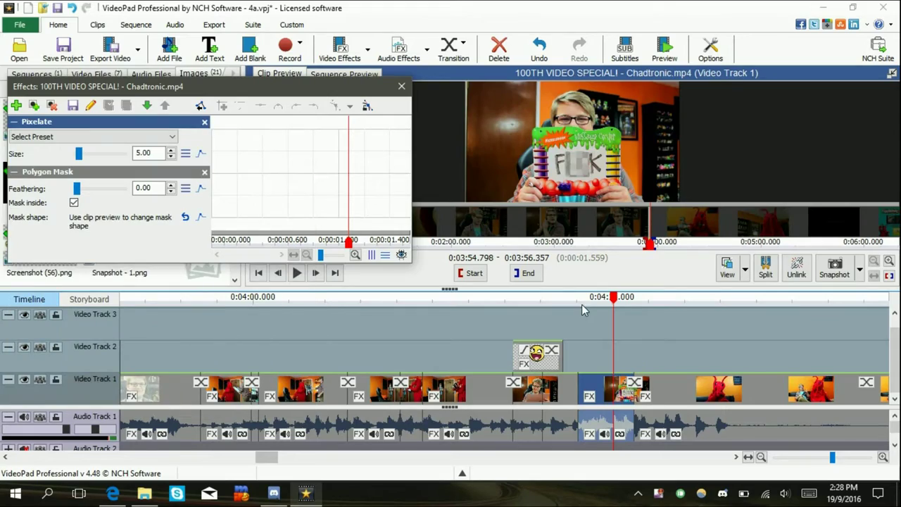
click(581, 302)
Overlay Snapshot - 6.png on Video Track 2 at about 0:04:09 and align the sign snapshot above it on Video Track 3
drag(120, 246, 588, 356)
click(595, 300)
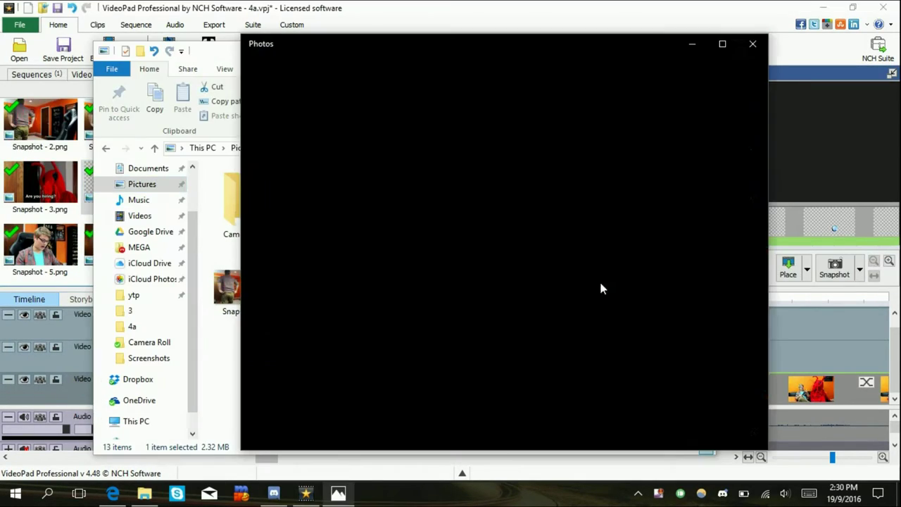
click(636, 298)
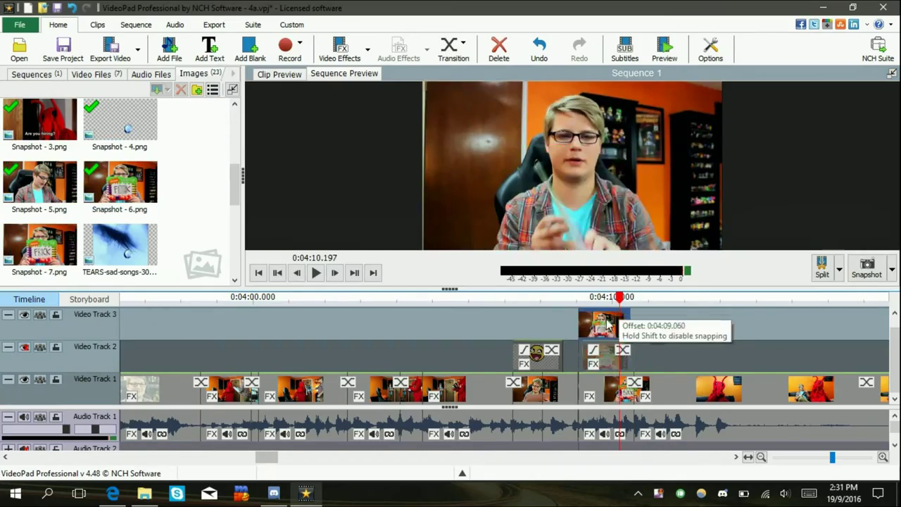
drag(603, 322, 606, 323)
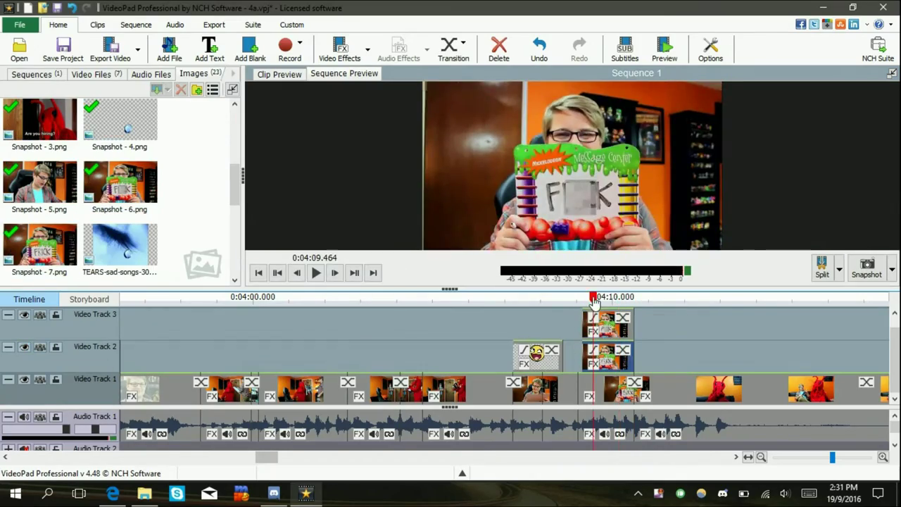
click(636, 299)
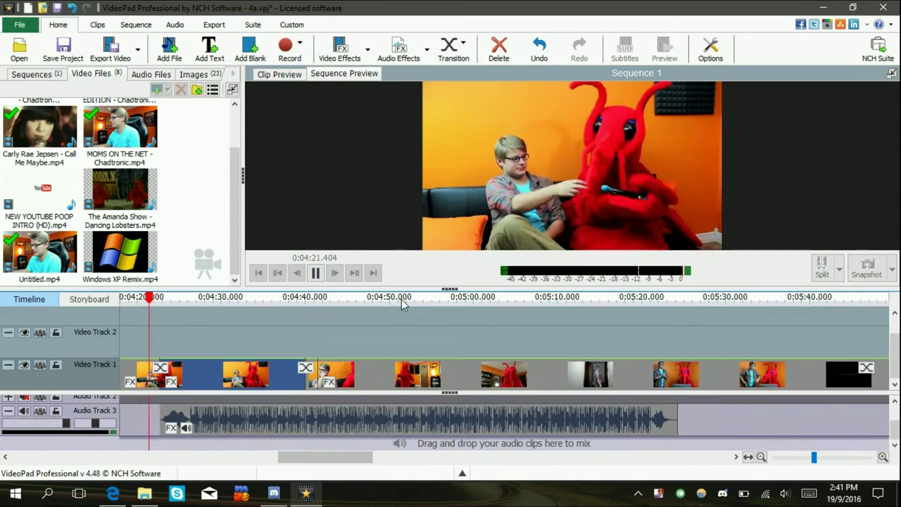
Select the long music clip on Audio Track 3 that starts at about 0:04:23
scroll(198, 403, up, 2)
click(188, 421)
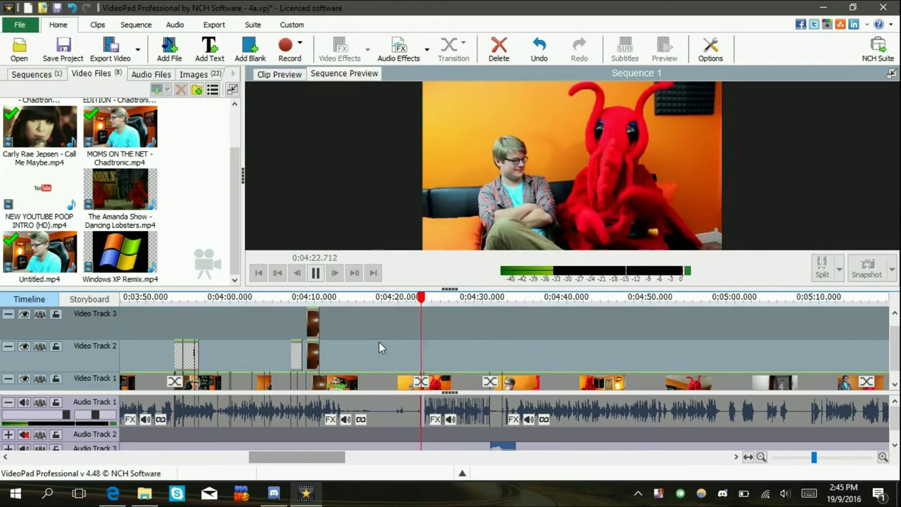
Switch to the Edge browser, return to VideoPad and review the cuts around 0:04:36 on the timeline
click(110, 494)
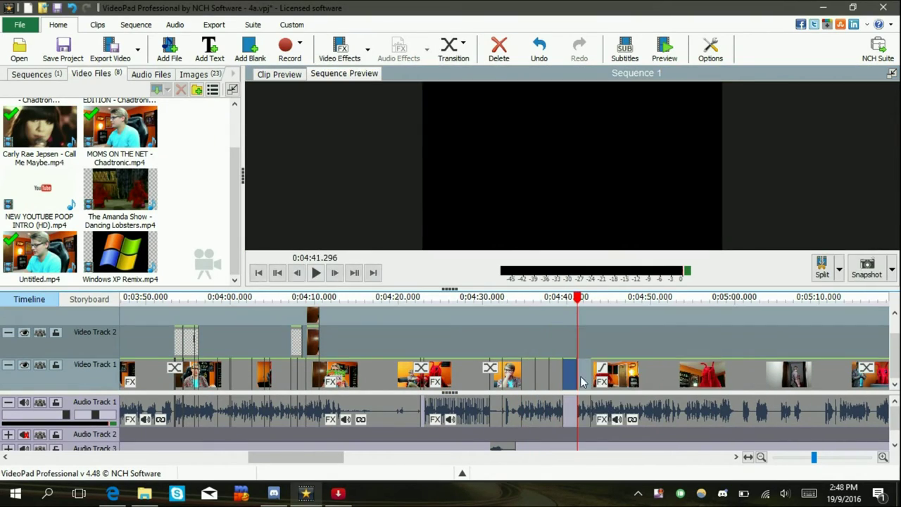
click(537, 299)
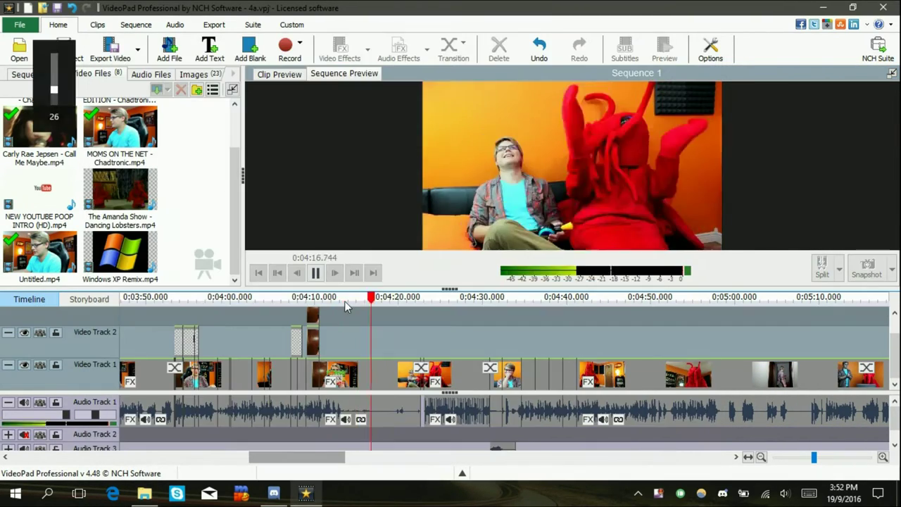
drag(328, 457, 351, 466)
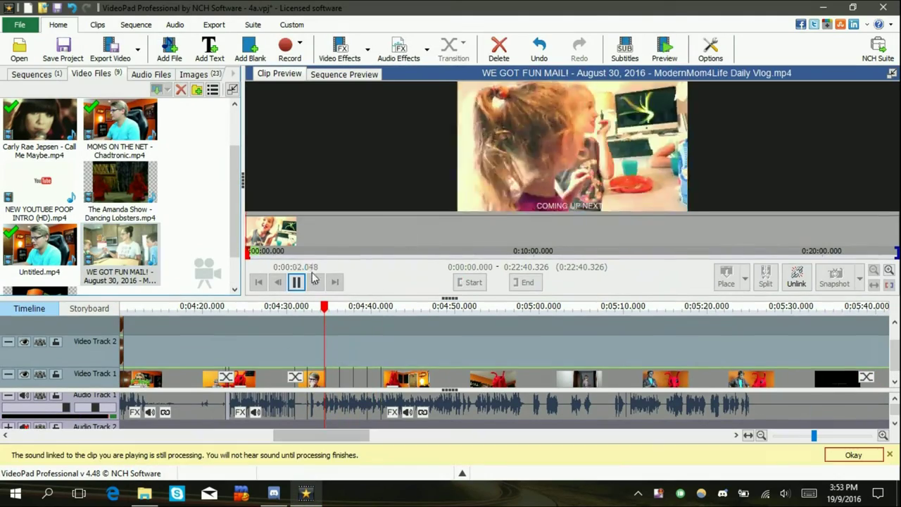